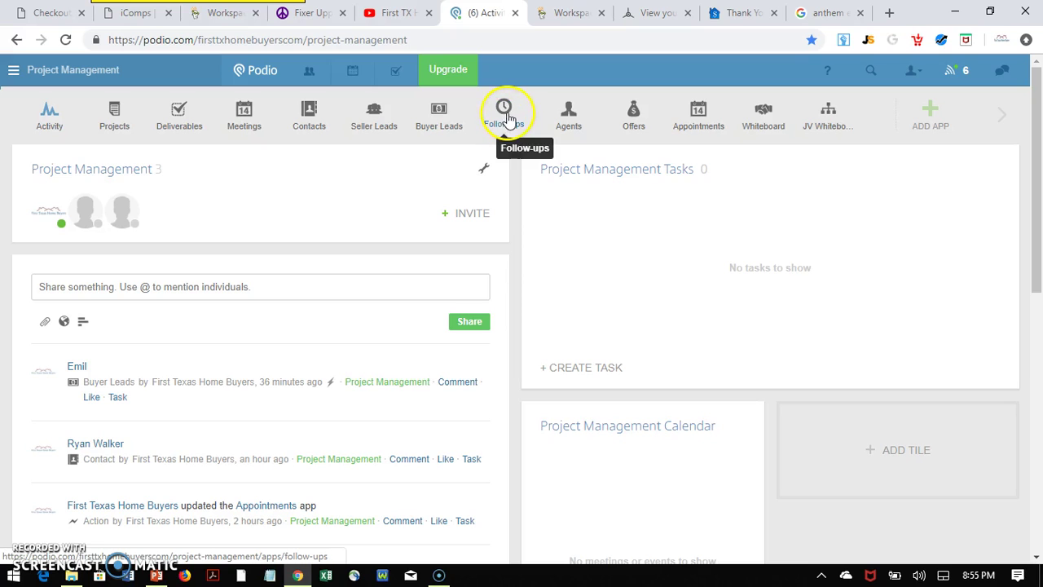
Step: Open the Follow-ups app and start a new, blank follow-up item
{"action": "left_click", "coordinate": [507, 123]}
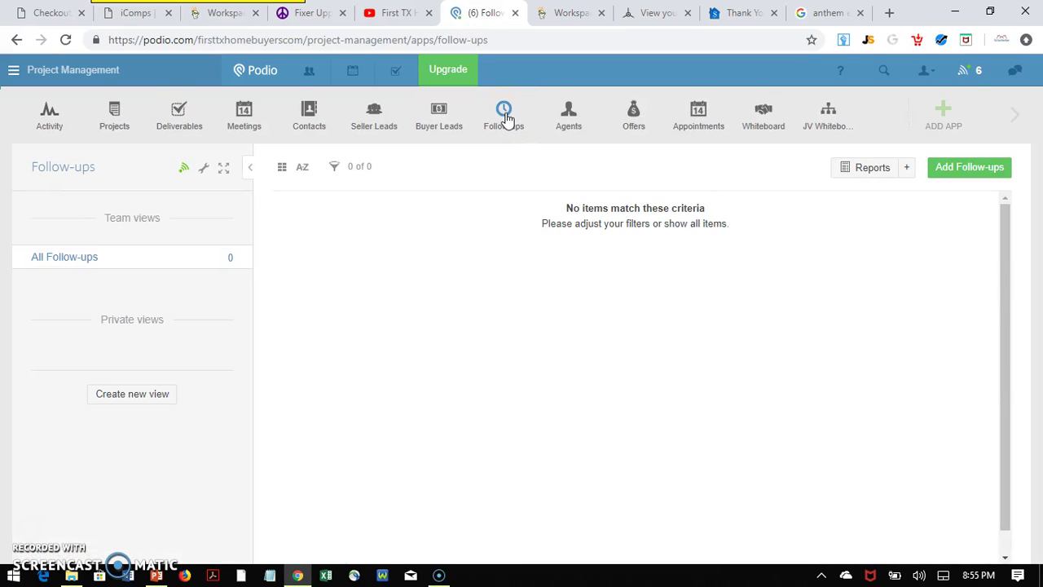
{"action": "left_click", "coordinate": [964, 167]}
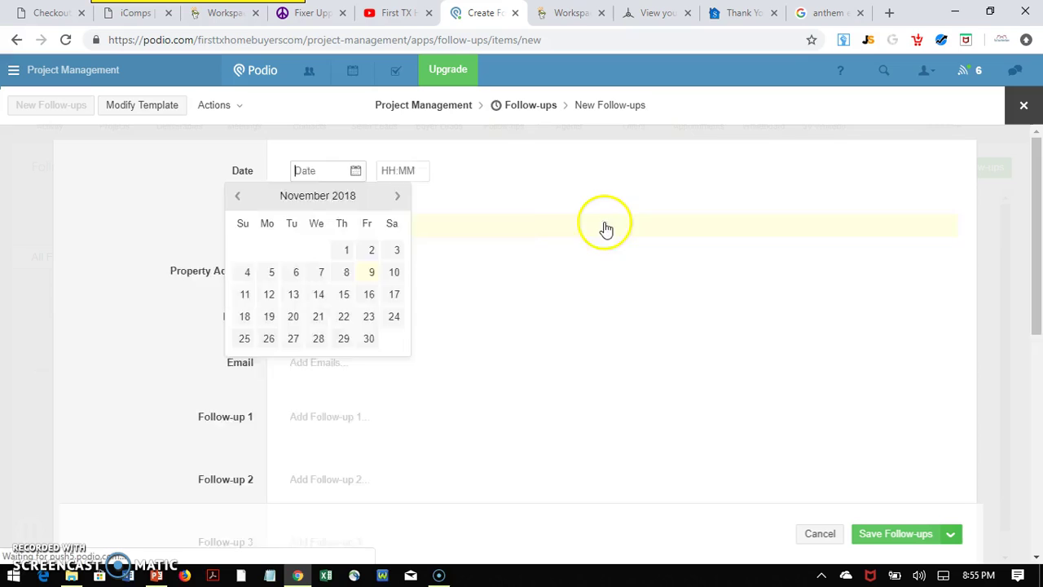
{"action": "left_click", "coordinate": [604, 225]}
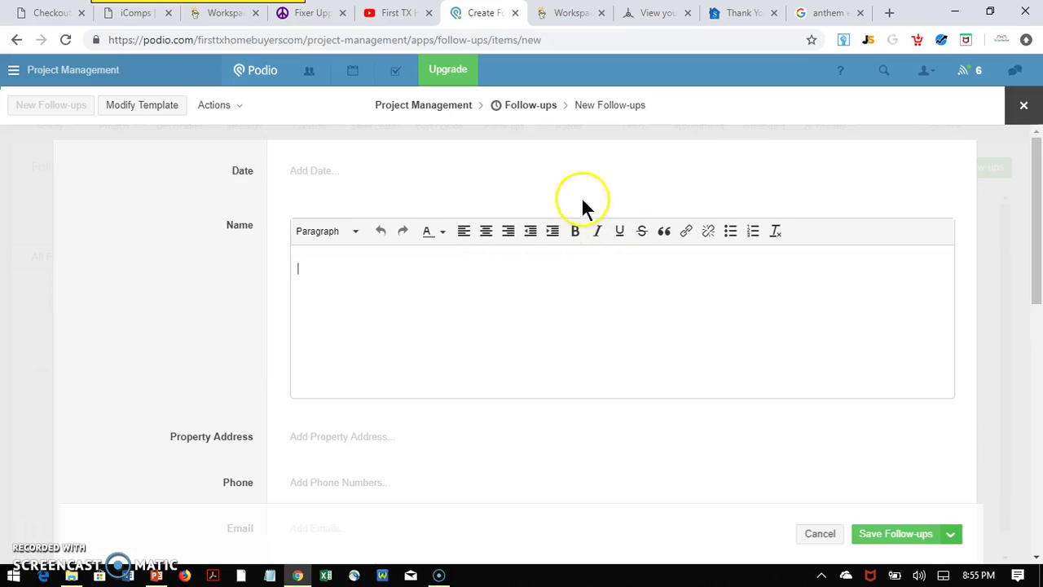
{"action": "left_click", "coordinate": [152, 176]}
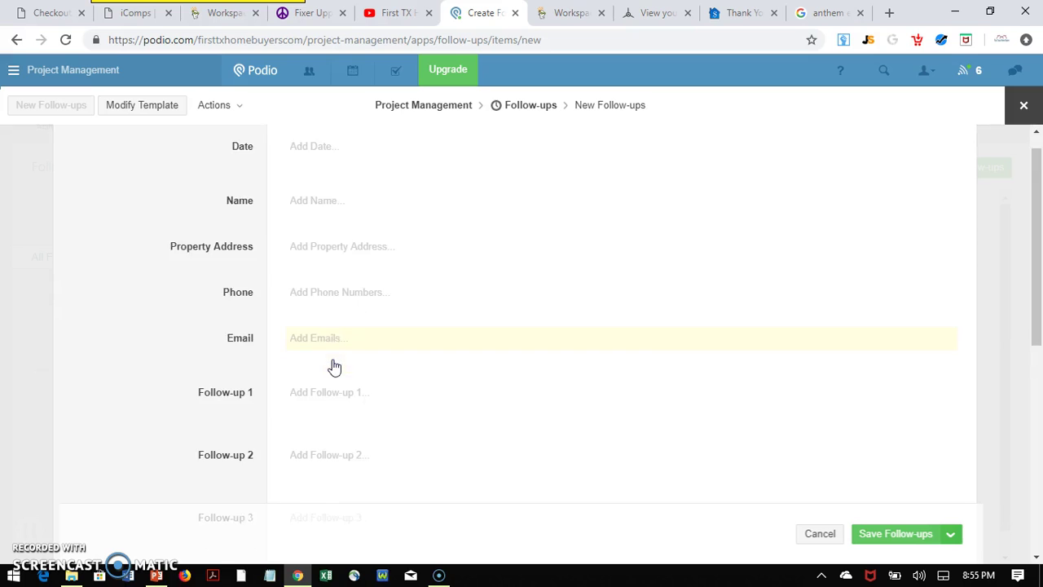
Step: Examine the new follow-up form's fields, from the contact details through Follow-up 1 to 9, Notes and Files
{"action": "scroll", "coordinate": [333, 366], "scroll_direction": "down", "scroll_amount": 1}
{"action": "left_click", "coordinate": [304, 334]}
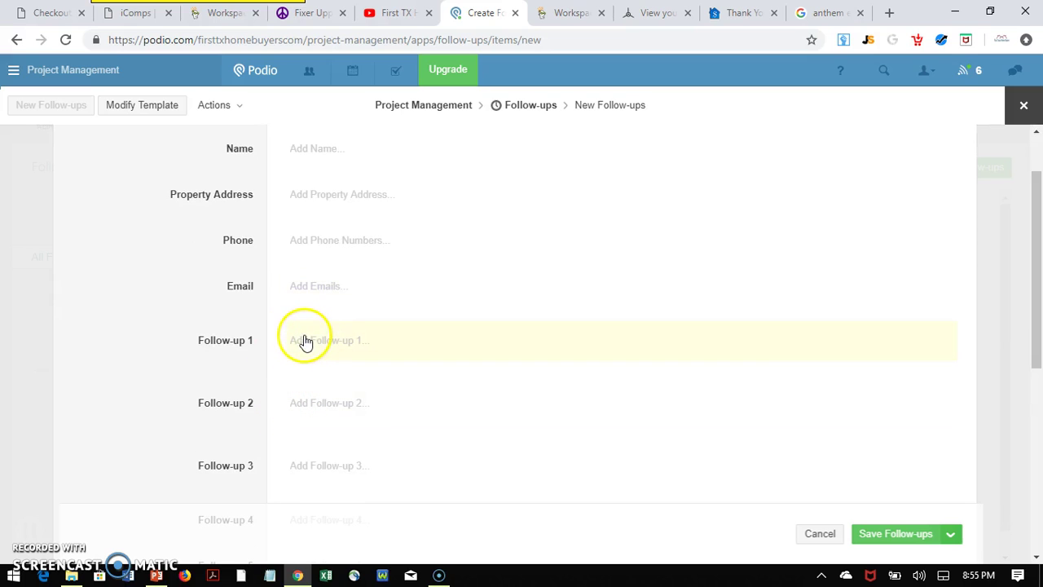
{"action": "scroll", "coordinate": [301, 346], "scroll_direction": "down", "scroll_amount": 3}
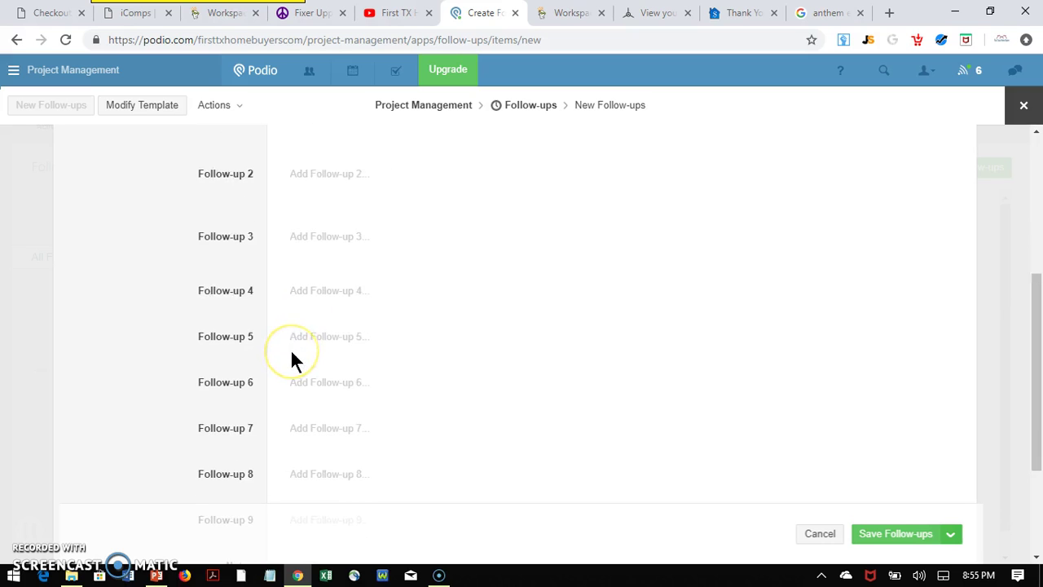
{"action": "scroll", "coordinate": [291, 352], "scroll_direction": "down", "scroll_amount": 2}
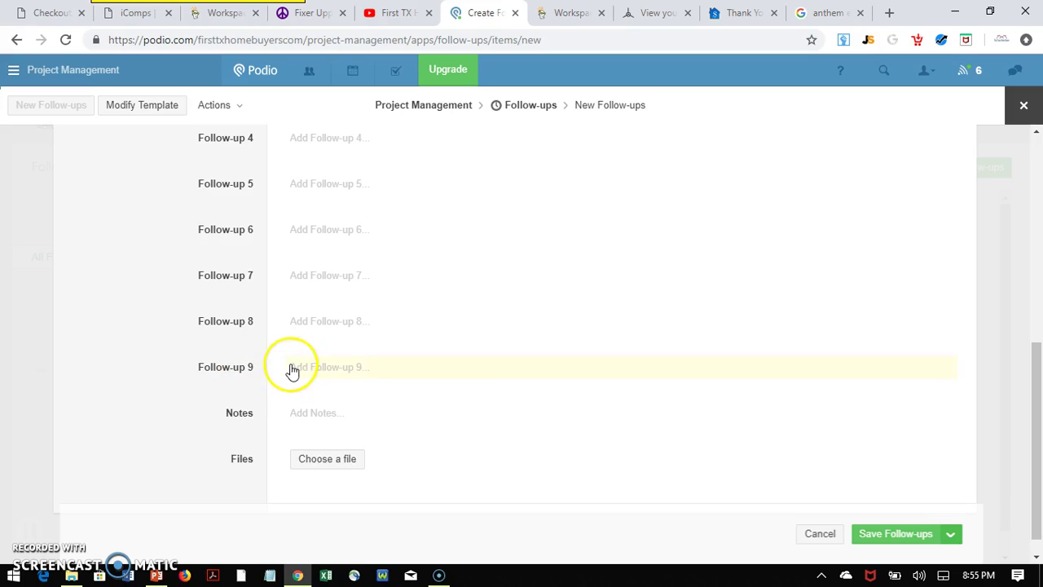
{"action": "scroll", "coordinate": [292, 371], "scroll_direction": "up", "scroll_amount": 4}
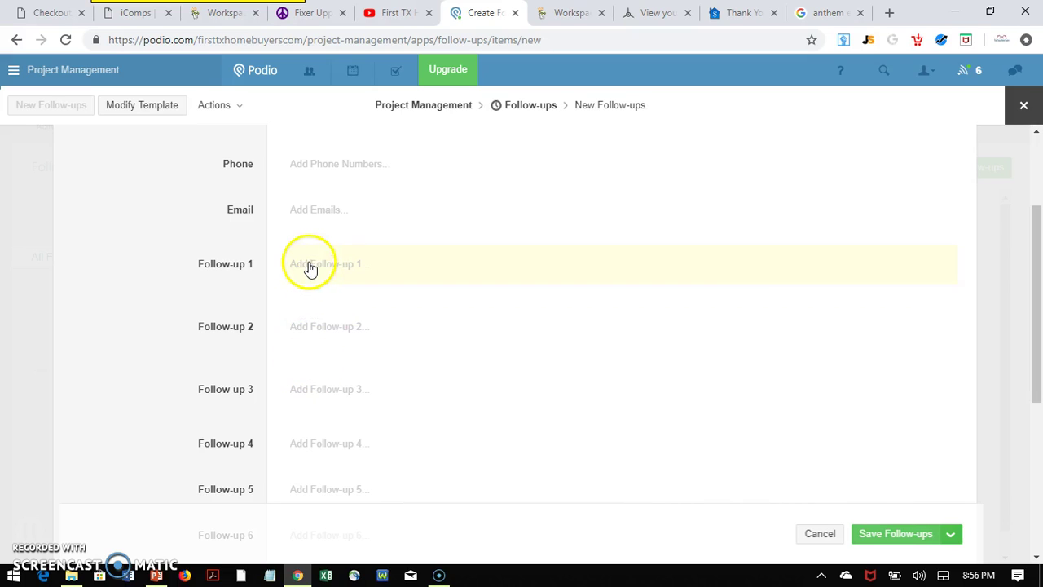
{"action": "scroll", "coordinate": [289, 396], "scroll_direction": "down", "scroll_amount": 1}
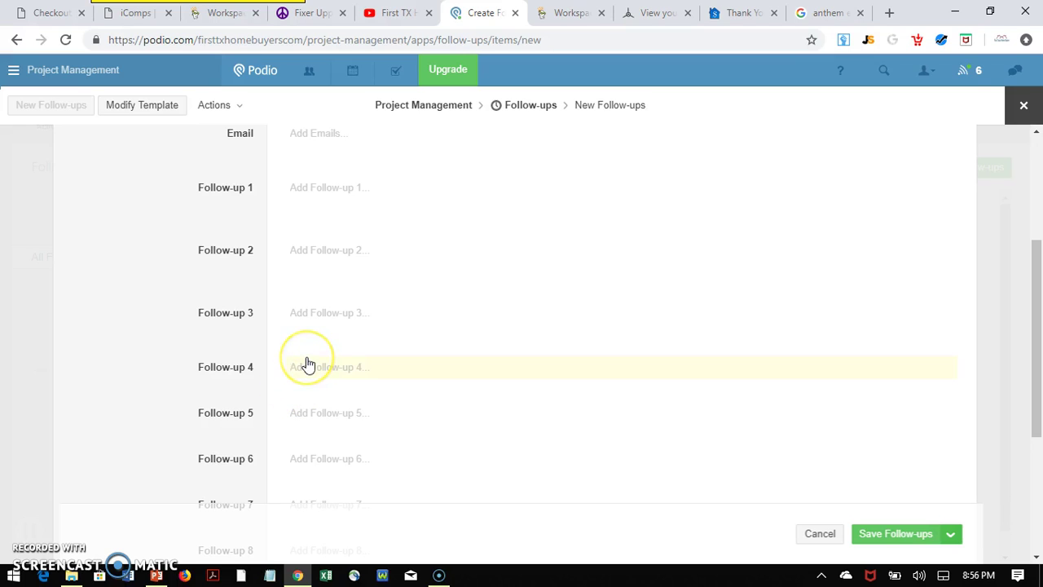
{"action": "left_click", "coordinate": [313, 368]}
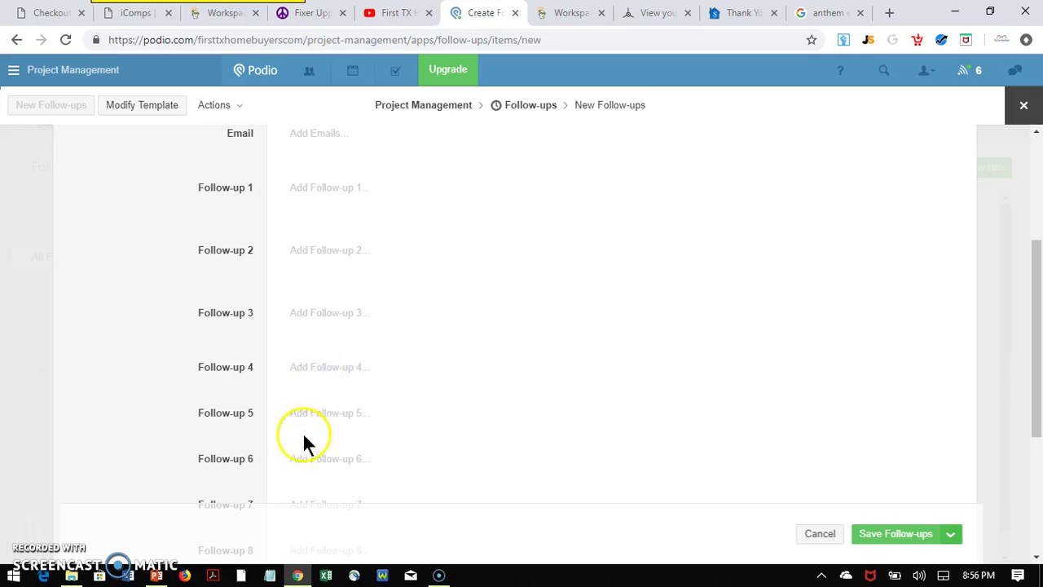
{"action": "scroll", "coordinate": [279, 472], "scroll_direction": "down", "scroll_amount": 1}
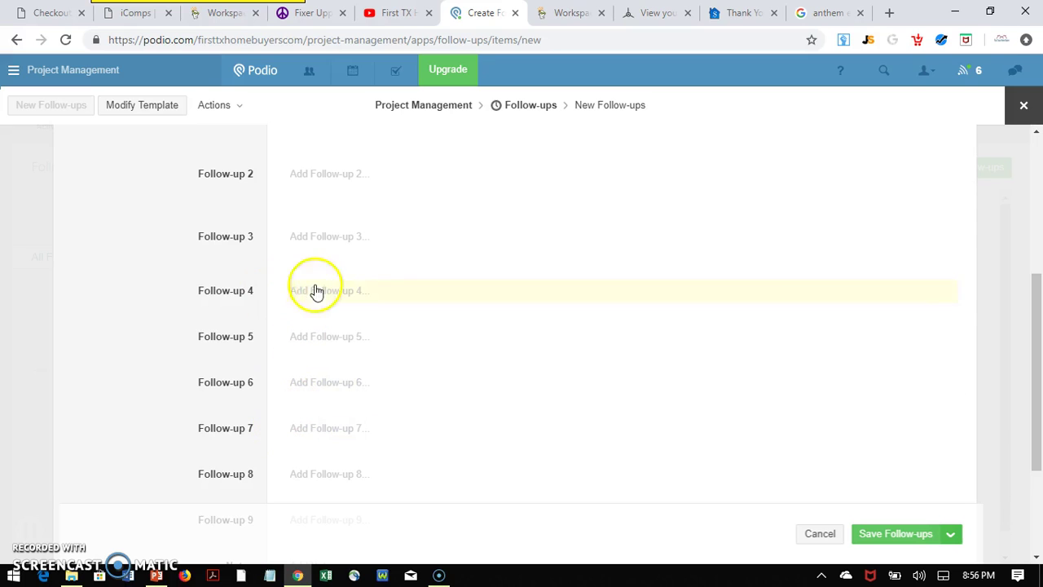
{"action": "scroll", "coordinate": [305, 287], "scroll_direction": "up", "scroll_amount": 2}
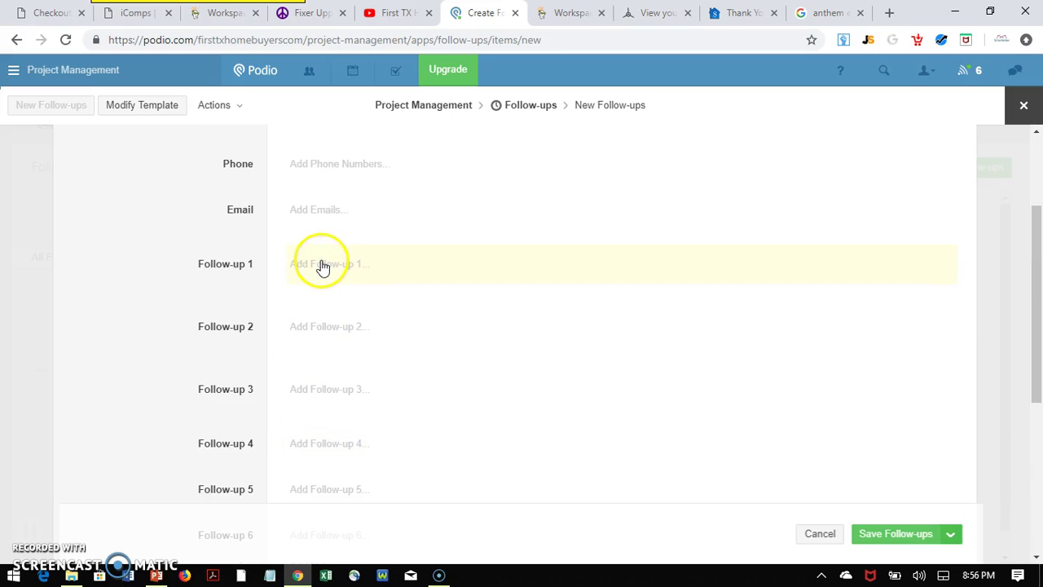
Step: Set the Follow-up 1 date to 11/01/2018 without a time
{"action": "left_click", "coordinate": [321, 267]}
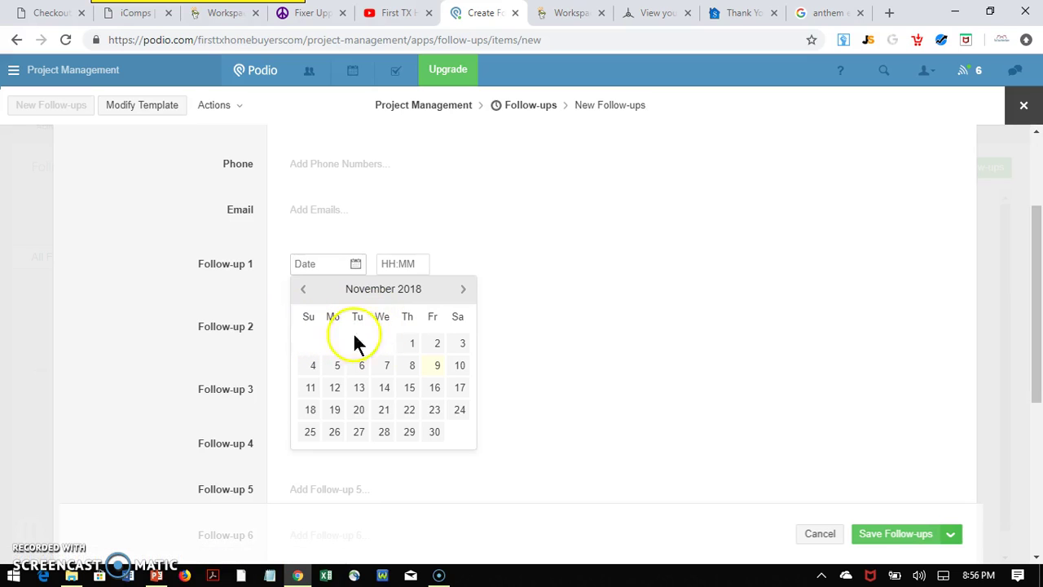
{"action": "left_click", "coordinate": [410, 352]}
{"action": "left_click", "coordinate": [410, 351]}
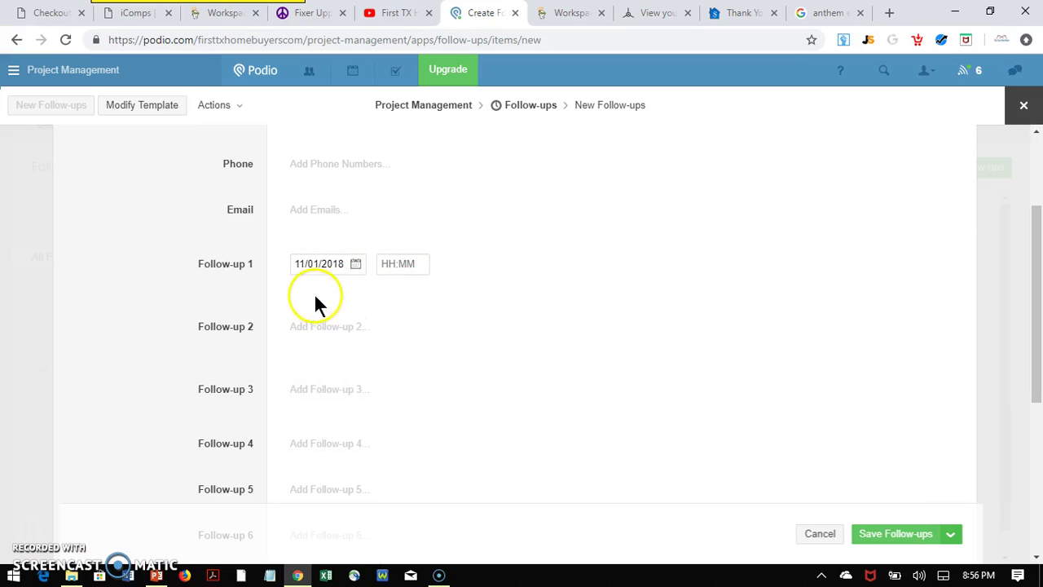
{"action": "left_click", "coordinate": [332, 267]}
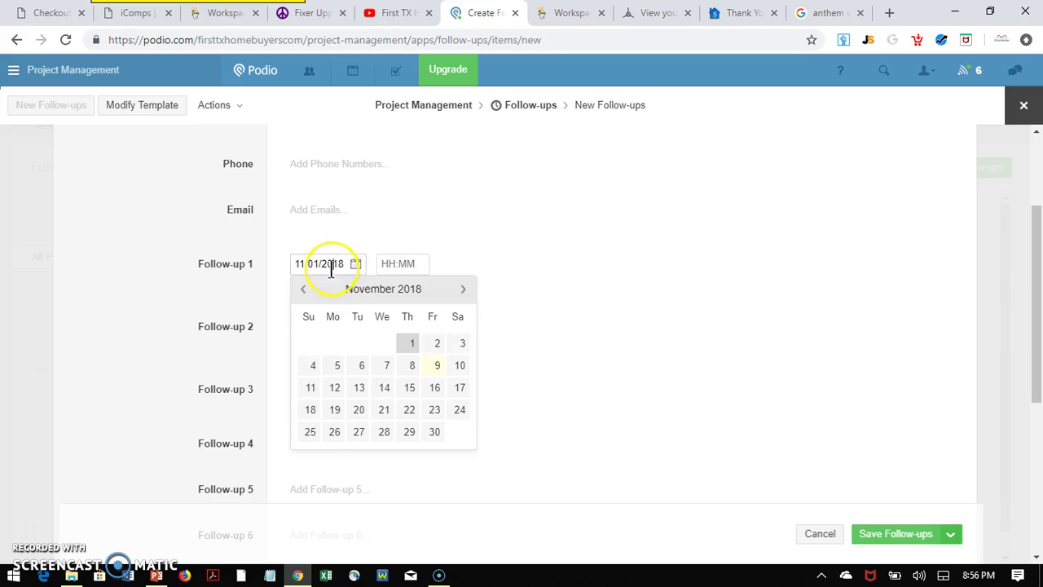
{"action": "left_click", "coordinate": [412, 344]}
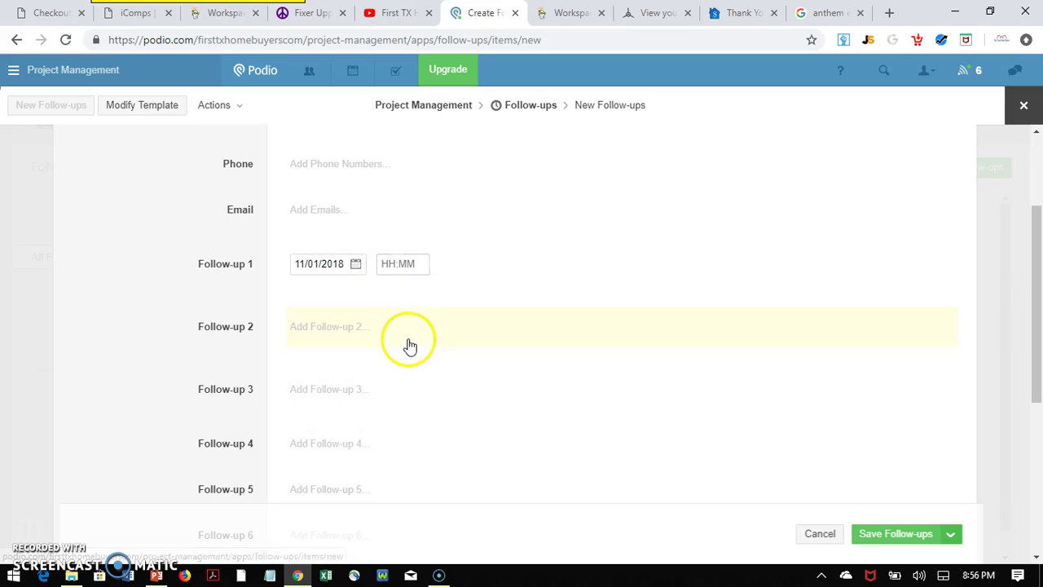
{"action": "left_click", "coordinate": [298, 288]}
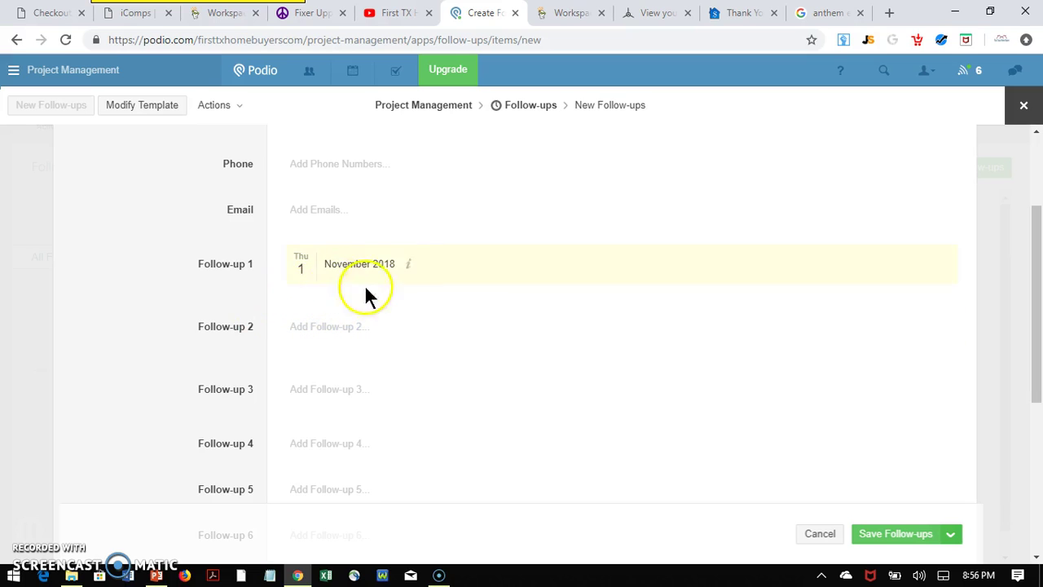
{"action": "left_click", "coordinate": [419, 268]}
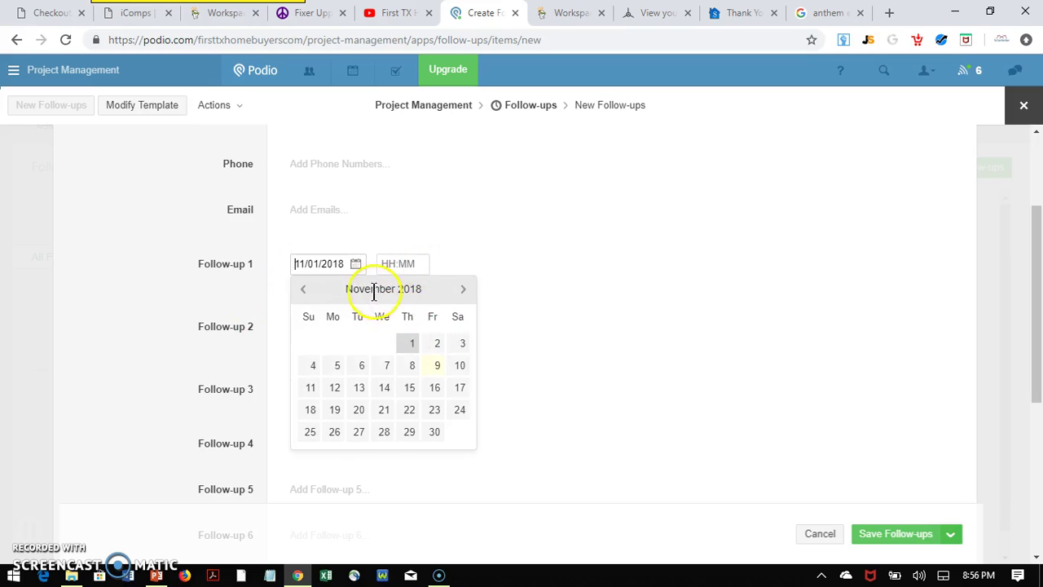
{"action": "left_click", "coordinate": [309, 339]}
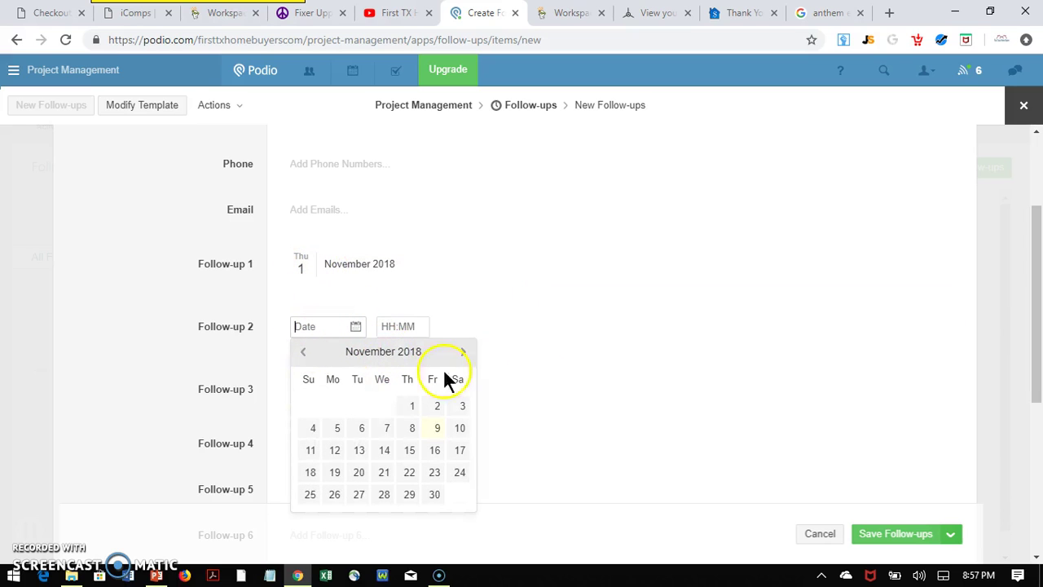
Step: Enter the follow-up's note as "Follow-up 1 was done. No answer. Voicemail left. Will call again."
{"action": "scroll", "coordinate": [550, 409], "scroll_direction": "down", "scroll_amount": 4}
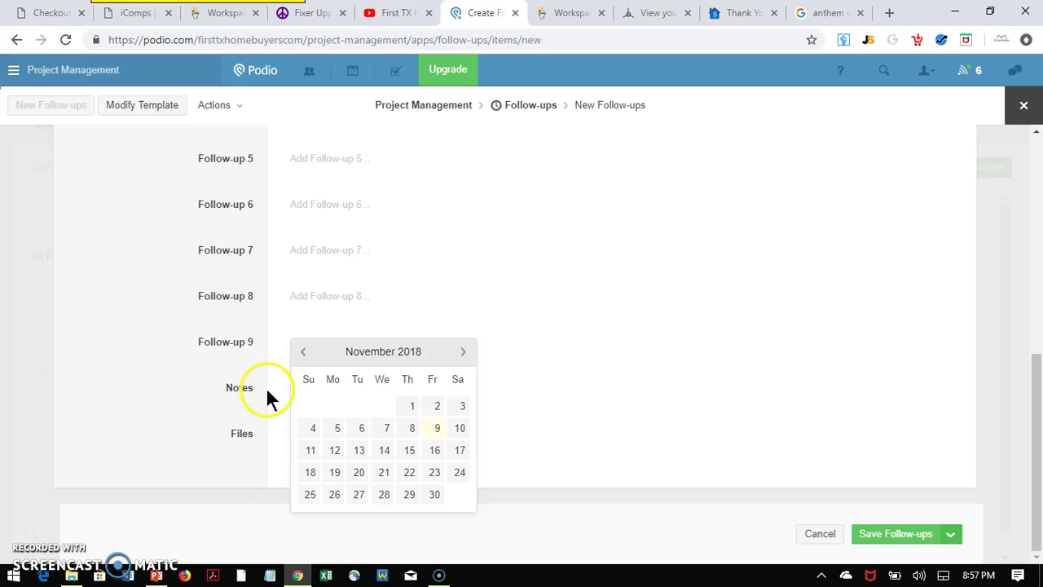
{"action": "left_click", "coordinate": [266, 387]}
{"action": "left_click", "coordinate": [305, 391]}
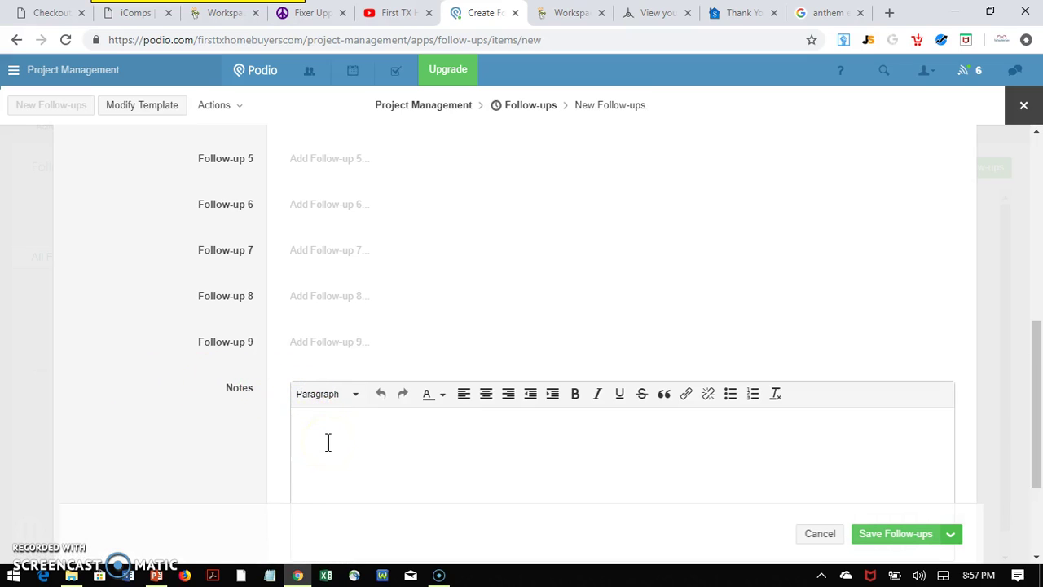
{"action": "type", "text": "Follow-up 1 was done. No answer. Voicem"}
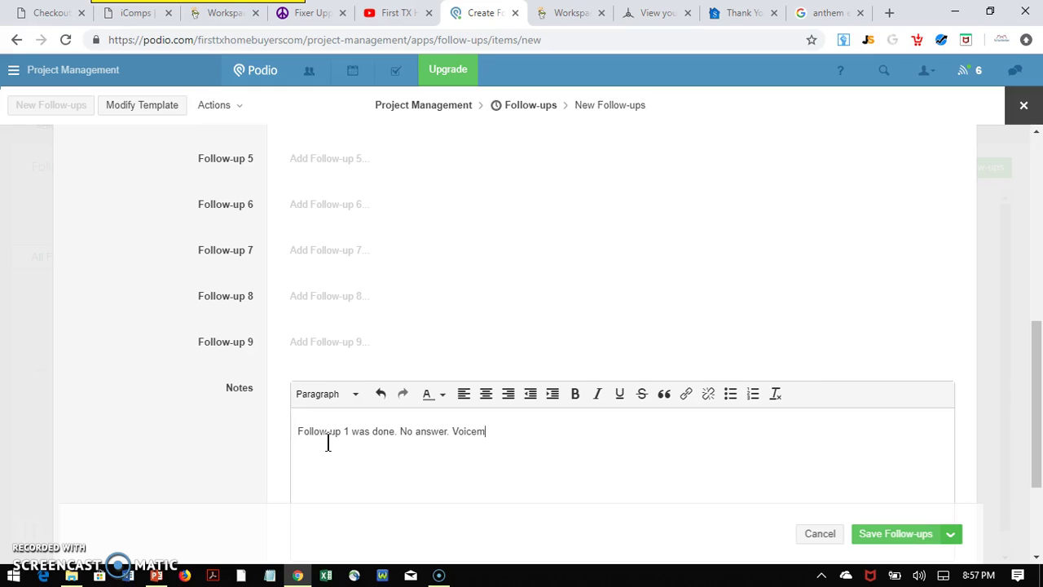
{"action": "type", "text": "ail left. Will call again."}
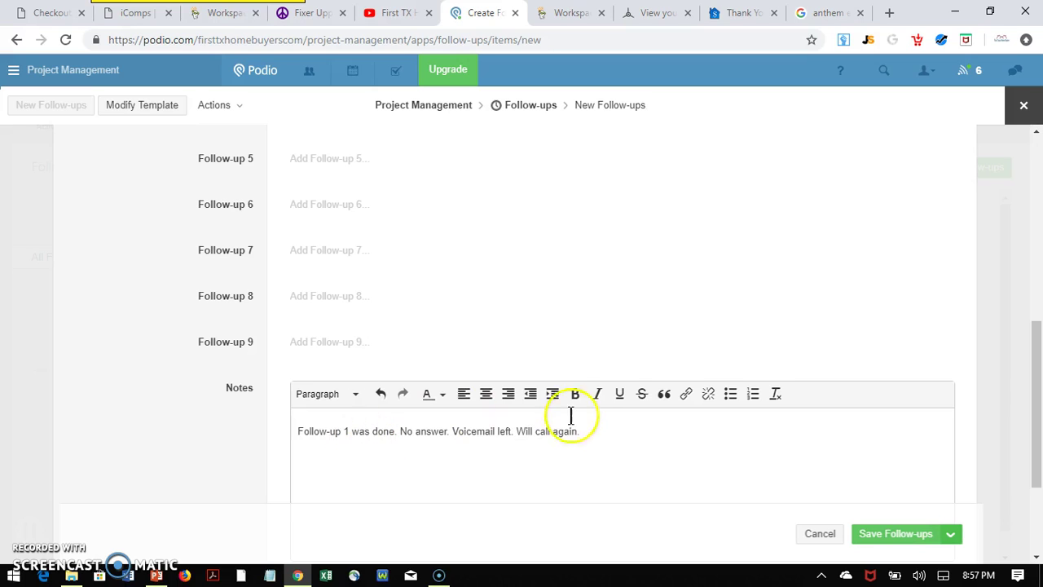
Step: Reword the note to "Follow-up 1 was done. Spoke to caller and caller not interested in selling. Told not to call."
{"action": "left_click_drag", "start_coordinate": [595, 436], "coordinate": [299, 448]}
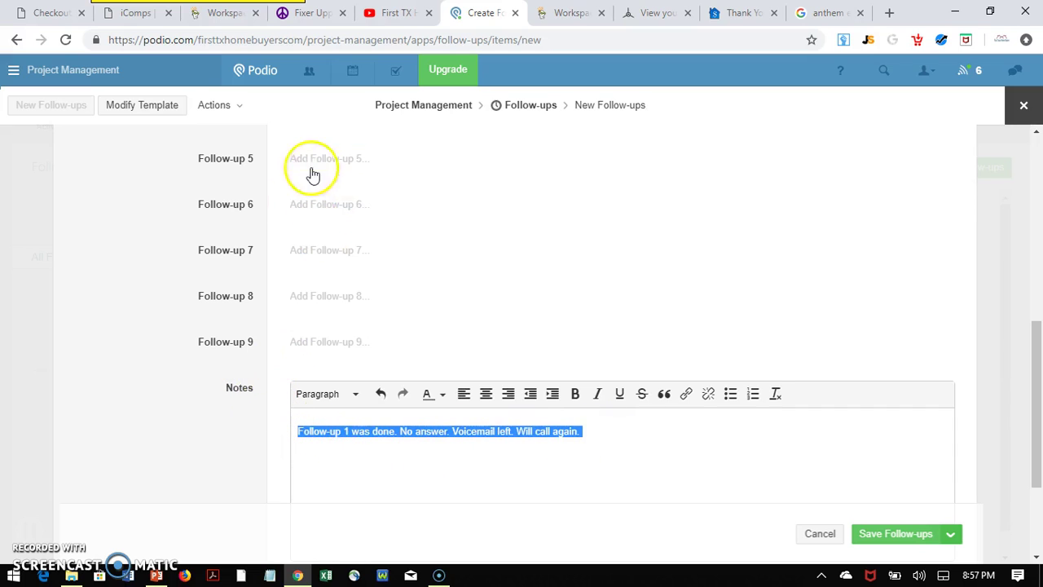
{"action": "left_click", "coordinate": [592, 432]}
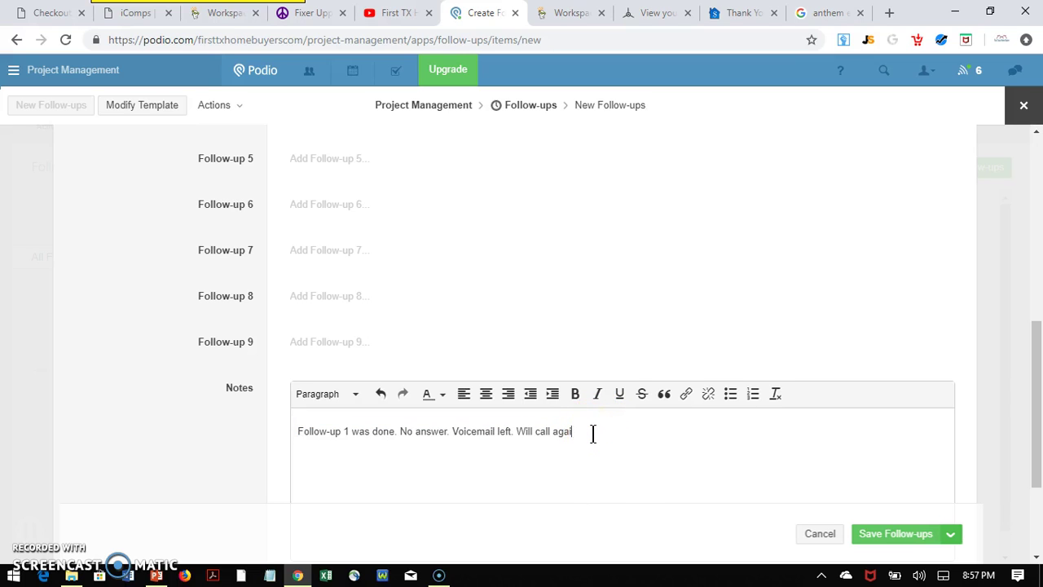
{"action": "key", "text": "BackSpace"}
{"action": "key", "text": "BackSpace"}
{"action": "key", "text": "BackSpace"}
{"action": "key", "text": "BackSpace"}
{"action": "key", "text": "BackSpace"}
{"action": "key", "text": "BackSpace"}
{"action": "key", "text": "BackSpace"}
{"action": "key", "text": "BackSpace"}
{"action": "key", "text": "BackSpace"}
{"action": "key", "text": "BackSpace"}
{"action": "key", "text": "BackSpace"}
{"action": "key", "text": "BackSpace"}
{"action": "key", "text": "BackSpace"}
{"action": "key", "text": "BackSpace"}
{"action": "key", "text": "BackSpace"}
{"action": "key", "text": "BackSpace"}
{"action": "key", "text": "BackSpace"}
{"action": "key", "text": "BackSpace"}
{"action": "key", "text": "BackSpace"}
{"action": "key", "text": "BackSpace"}
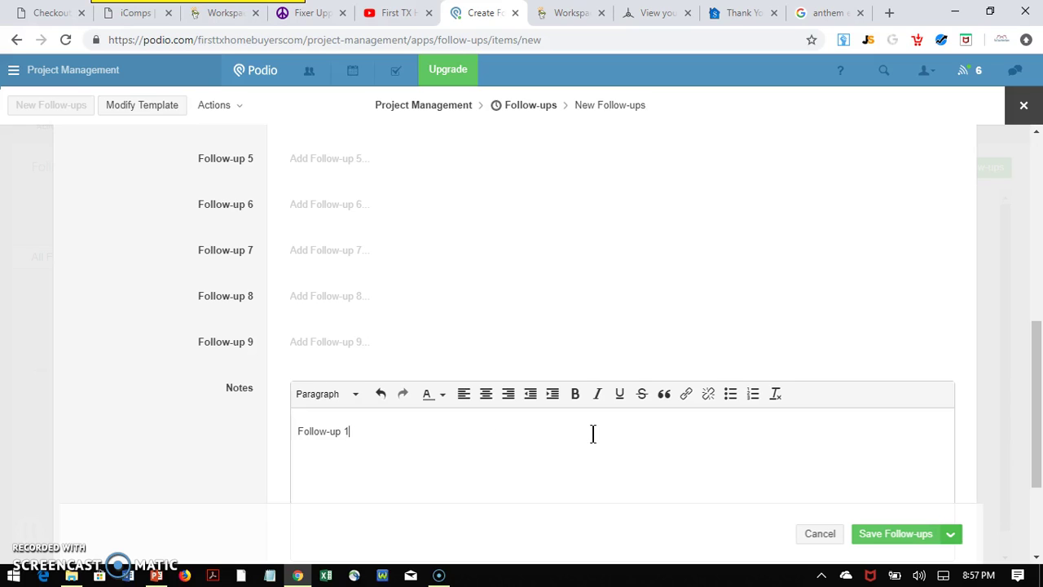
{"action": "type", "text": "do"}
{"action": "key", "text": "BackSpace"}
{"action": "key", "text": "BackSpace"}
{"action": "type", "text": "s"}
{"action": "key", "text": "BackSpace"}
{"action": "key", "text": "BackSpace"}
{"action": "type", "text": "s d"}
{"action": "key", "text": "BackSpace"}
{"action": "type", "text": "done. Spoke to caller and ca"}
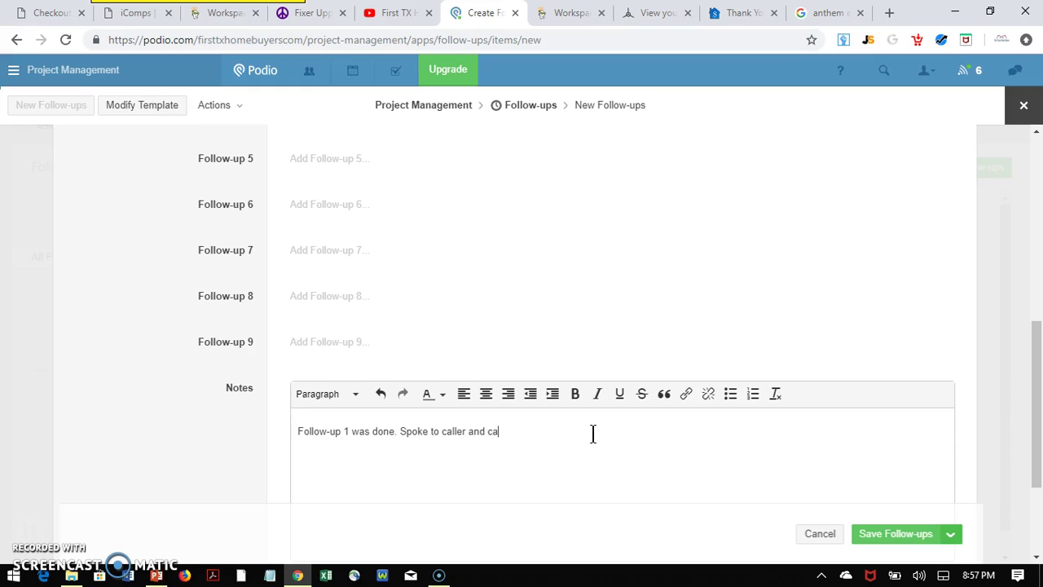
{"action": "type", "text": "ller not interested in selling. Told not to call"}
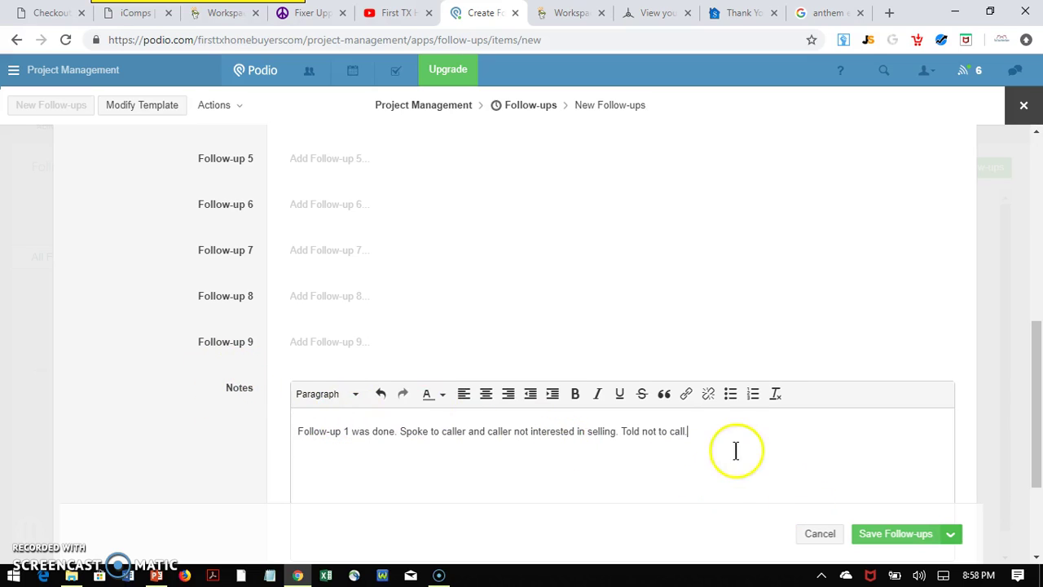
Step: Delete all the text from the follow-up's Notes field, leaving it empty
{"action": "key", "text": "BackSpace"}
{"action": "key", "text": "BackSpace"}
{"action": "key", "text": "BackSpace"}
{"action": "key", "text": "BackSpace"}
{"action": "key", "text": "BackSpace"}
{"action": "key", "text": "BackSpace"}
{"action": "key", "text": "BackSpace"}
{"action": "key", "text": "BackSpace"}
{"action": "key", "text": "BackSpace"}
{"action": "key", "text": "BackSpace"}
{"action": "key", "text": "BackSpace"}
{"action": "key", "text": "BackSpace"}
{"action": "key", "text": "BackSpace"}
{"action": "key", "text": "BackSpace"}
{"action": "key", "text": "BackSpace"}
{"action": "key", "text": "BackSpace"}
{"action": "key", "text": "BackSpace"}
{"action": "key", "text": "BackSpace"}
{"action": "key", "text": "BackSpace"}
{"action": "key", "text": "BackSpace"}
{"action": "key", "text": "BackSpace"}
{"action": "key", "text": "BackSpace"}
{"action": "key", "text": "BackSpace"}
{"action": "key", "text": "BackSpace"}
{"action": "key", "text": "BackSpace"}
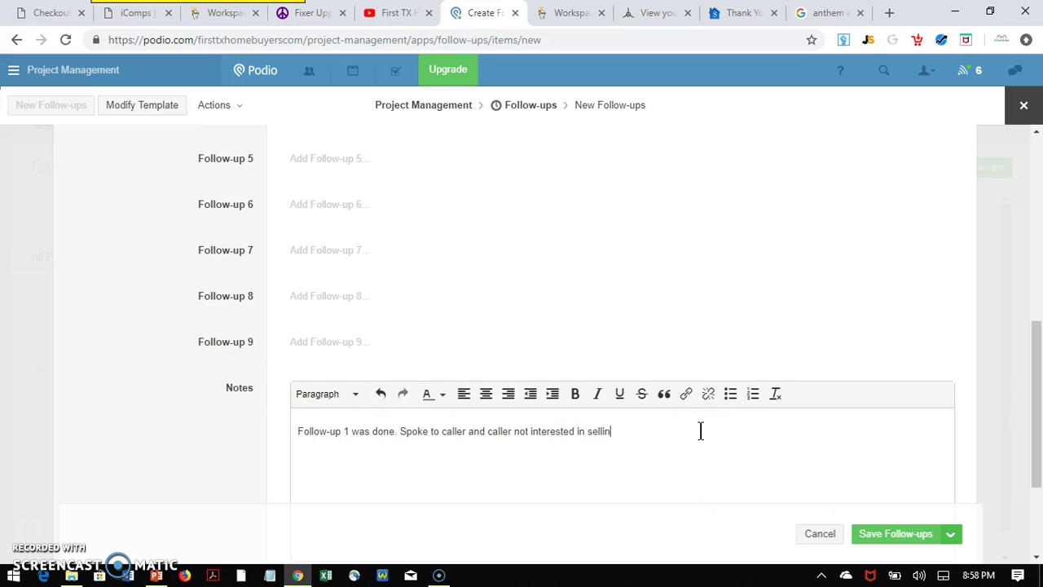
{"action": "key", "text": "BackSpace"}
{"action": "key", "text": "BackSpace"}
{"action": "key", "text": "BackSpace"}
{"action": "key", "text": "BackSpace"}
{"action": "key", "text": "BackSpace"}
{"action": "key", "text": "BackSpace"}
{"action": "key", "text": "BackSpace"}
{"action": "key", "text": "BackSpace"}
{"action": "key", "text": "BackSpace"}
{"action": "key", "text": "BackSpace"}
{"action": "key", "text": "BackSpace"}
{"action": "key", "text": "BackSpace"}
{"action": "key", "text": "BackSpace"}
{"action": "key", "text": "BackSpace"}
{"action": "key", "text": "BackSpace"}
{"action": "key", "text": "BackSpace"}
{"action": "key", "text": "BackSpace"}
{"action": "key", "text": "BackSpace"}
{"action": "key", "text": "BackSpace"}
{"action": "key", "text": "BackSpace"}
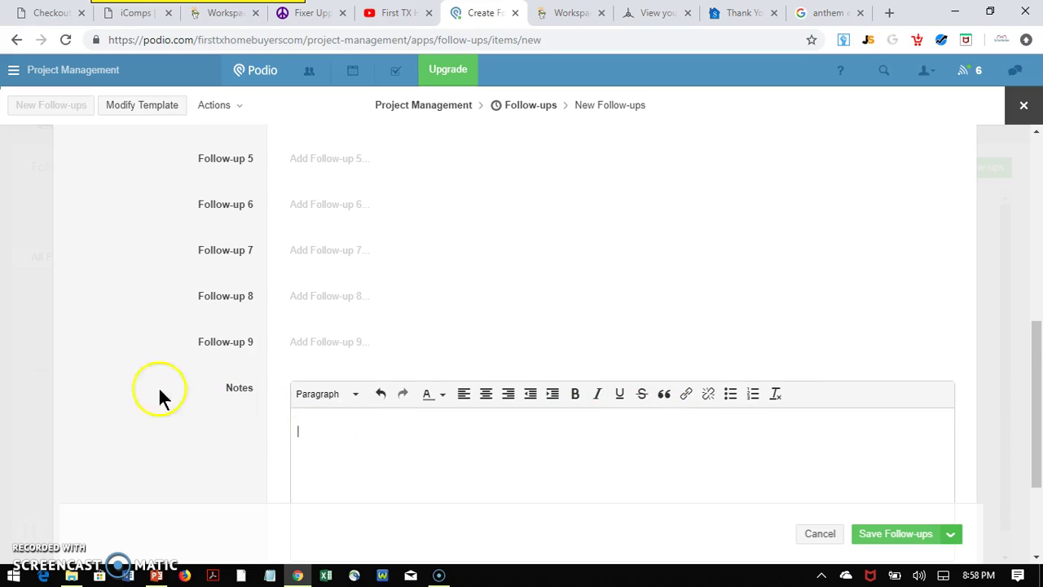
{"action": "left_click", "coordinate": [128, 395]}
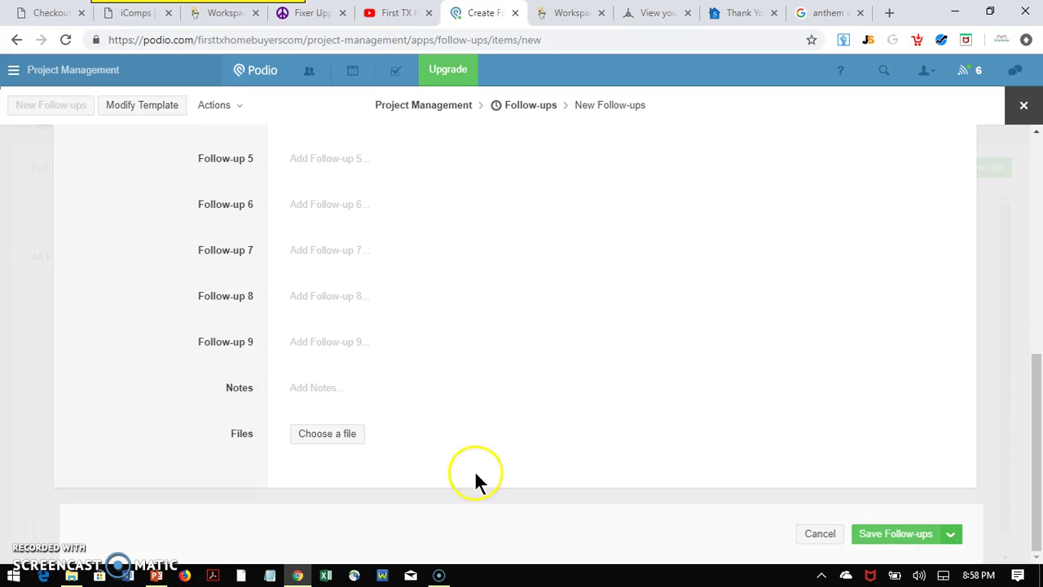
Step: Discard the new follow-up and start a blank new appointment in the Appointments app
{"action": "left_click", "coordinate": [812, 536]}
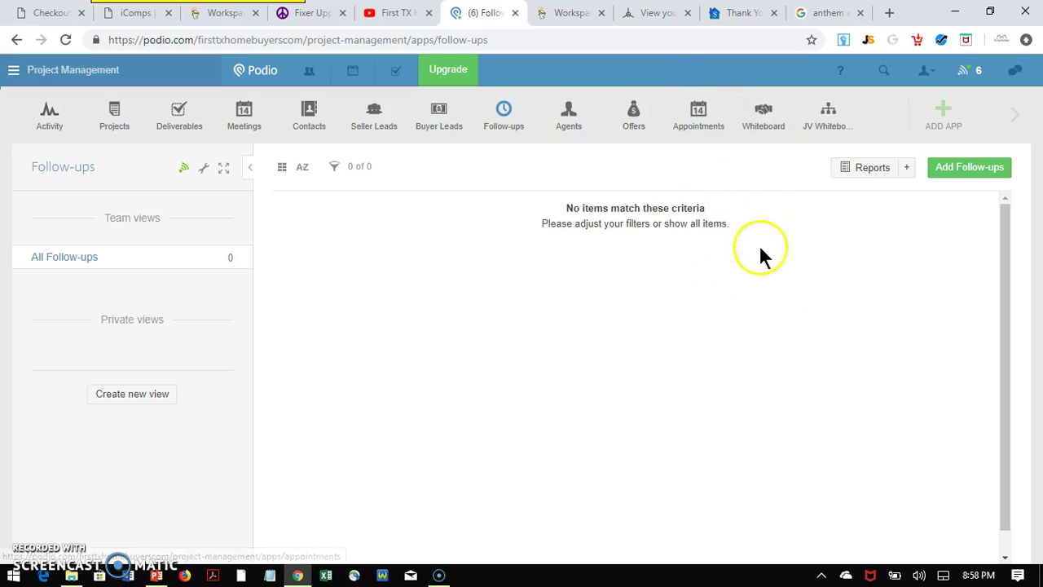
{"action": "left_click", "coordinate": [697, 115]}
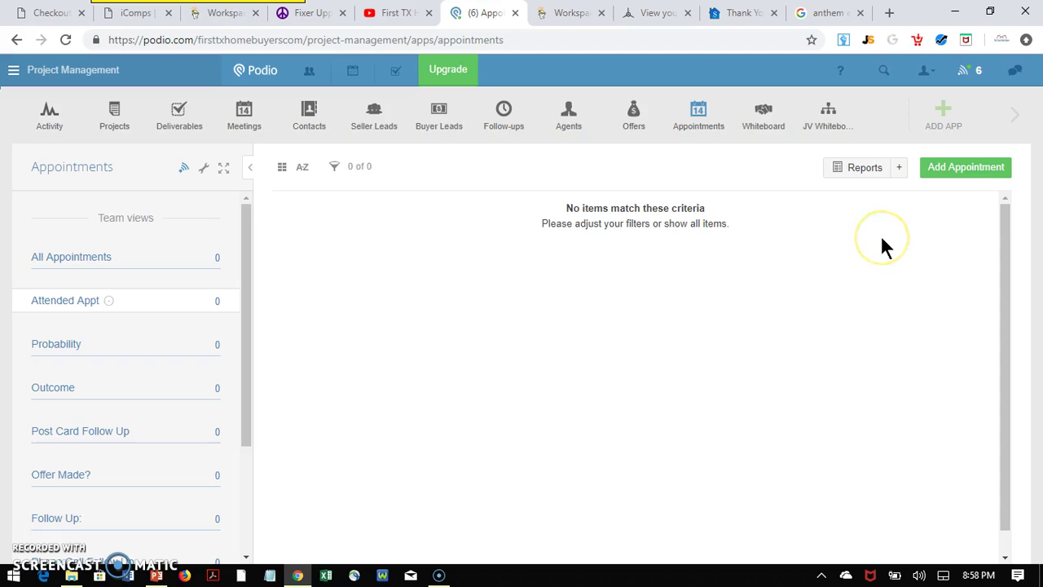
{"action": "left_click", "coordinate": [962, 168]}
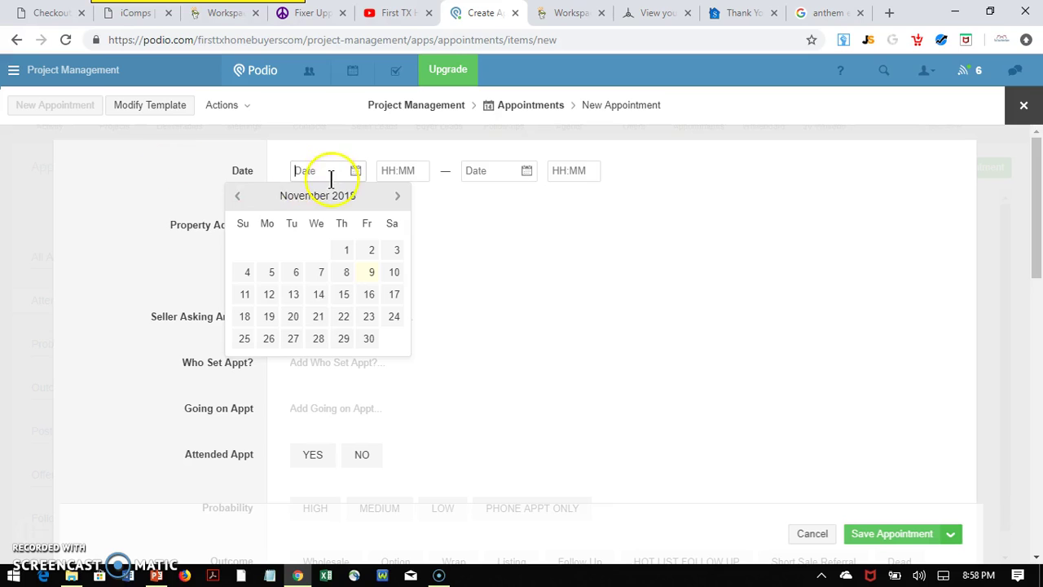
{"action": "left_click", "coordinate": [173, 181]}
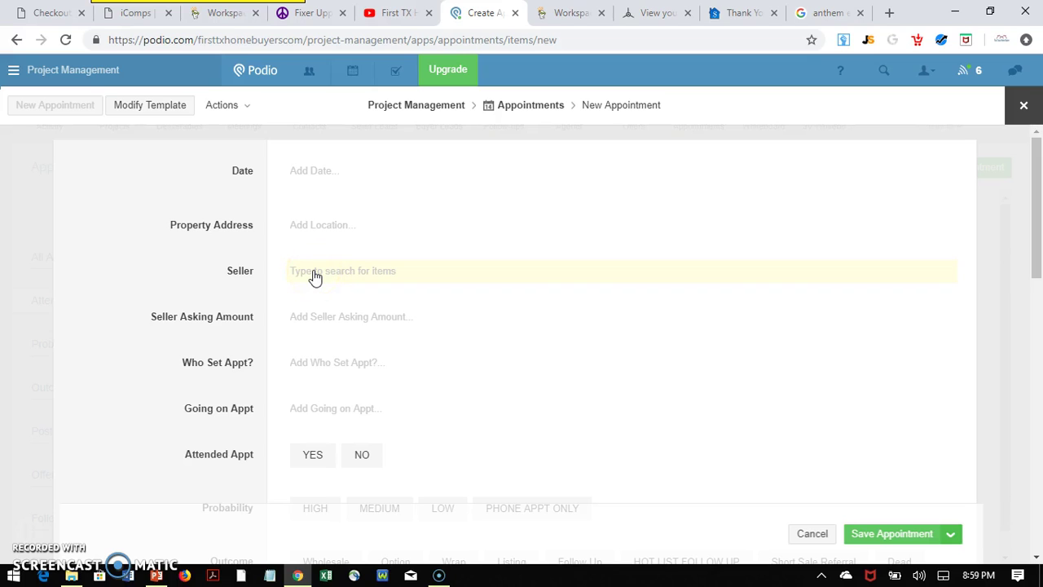
Step: Review the blank appointment form's fields from the date and seller details through the outcome, offer, notes and follow-up sections
{"action": "left_click", "coordinate": [304, 318]}
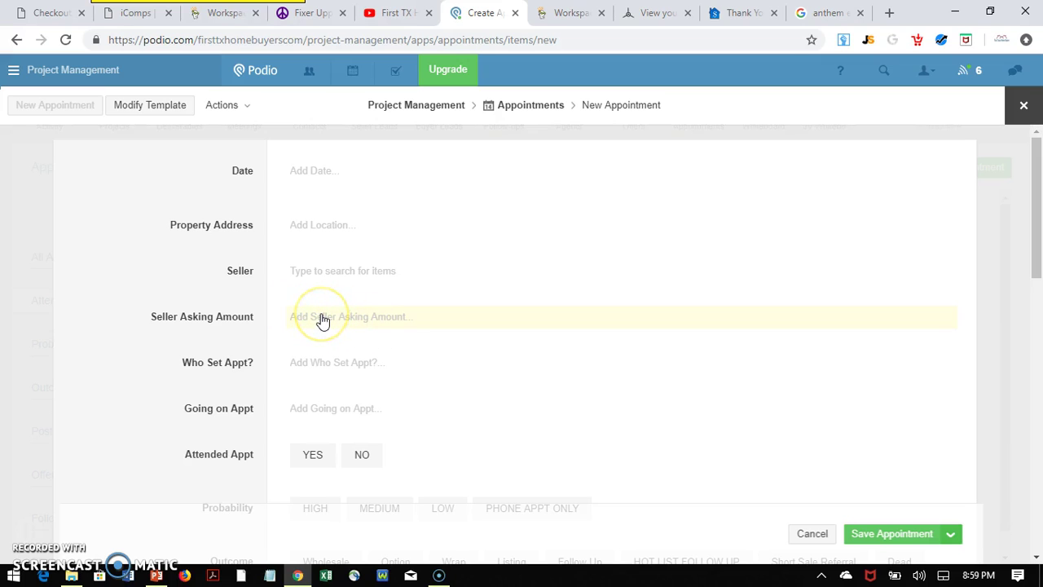
{"action": "left_click", "coordinate": [367, 321]}
{"action": "scroll", "coordinate": [371, 323], "scroll_direction": "down", "scroll_amount": 1}
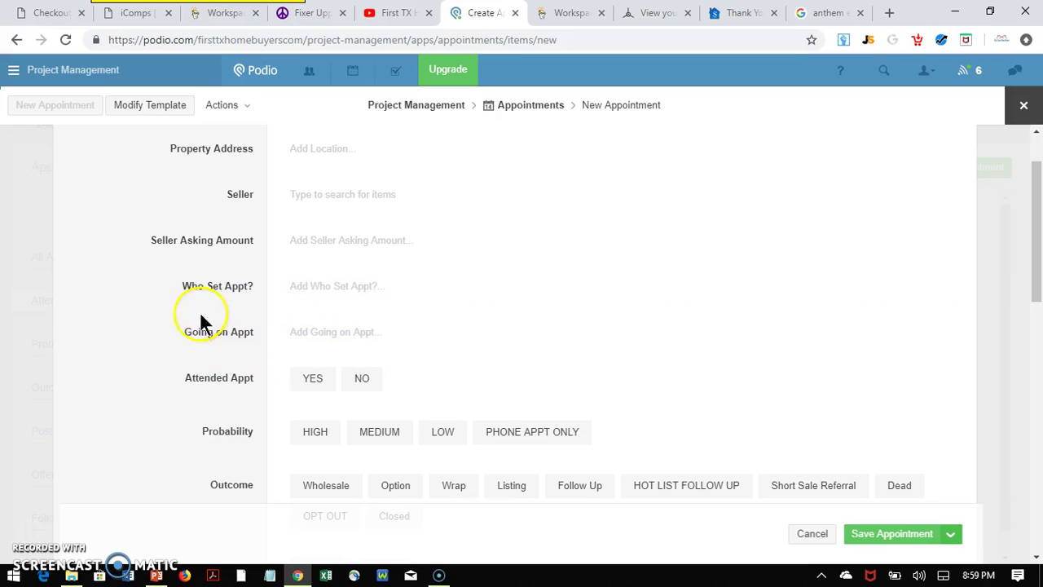
{"action": "left_click", "coordinate": [364, 385]}
{"action": "scroll", "coordinate": [167, 205], "scroll_direction": "up", "scroll_amount": 1}
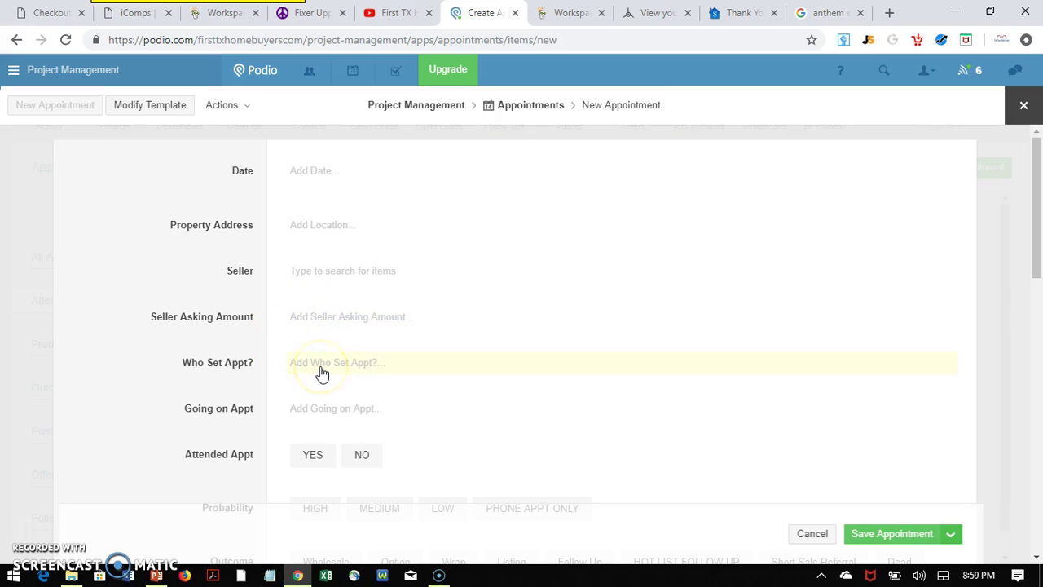
{"action": "scroll", "coordinate": [330, 356], "scroll_direction": "down", "scroll_amount": 3}
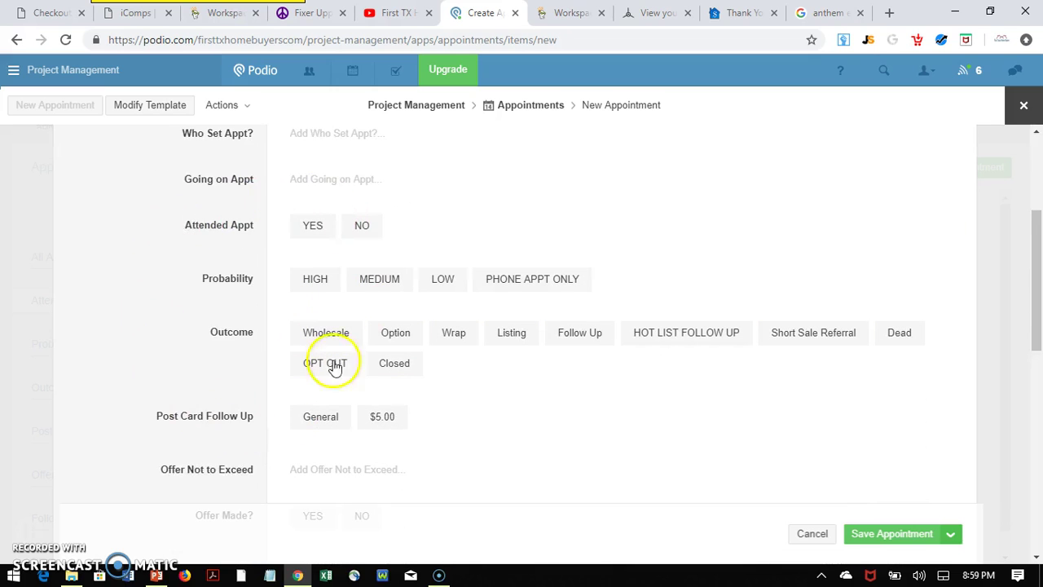
{"action": "scroll", "coordinate": [260, 356], "scroll_direction": "down", "scroll_amount": 3}
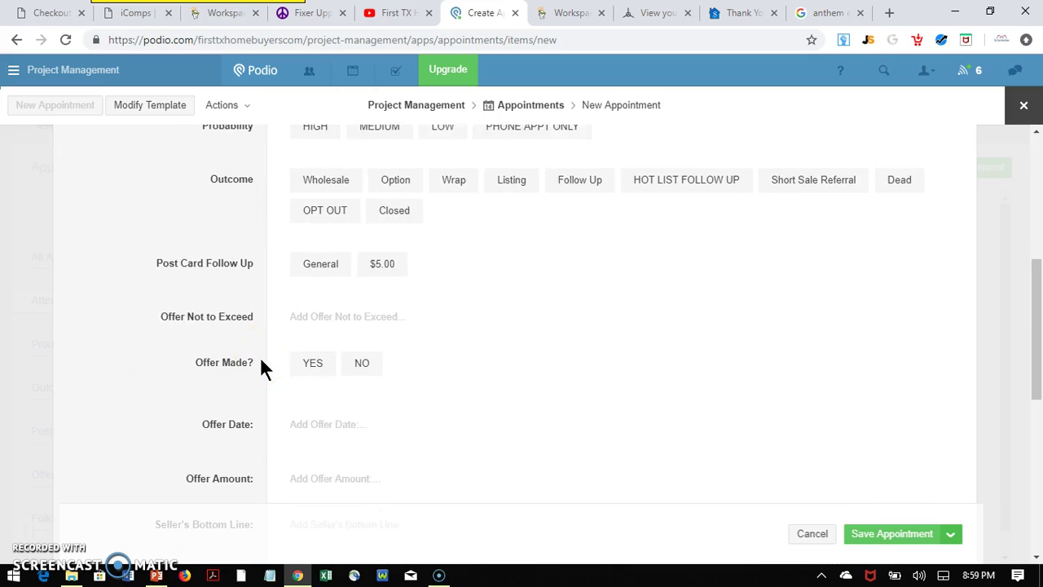
{"action": "scroll", "coordinate": [236, 390], "scroll_direction": "down", "scroll_amount": 3}
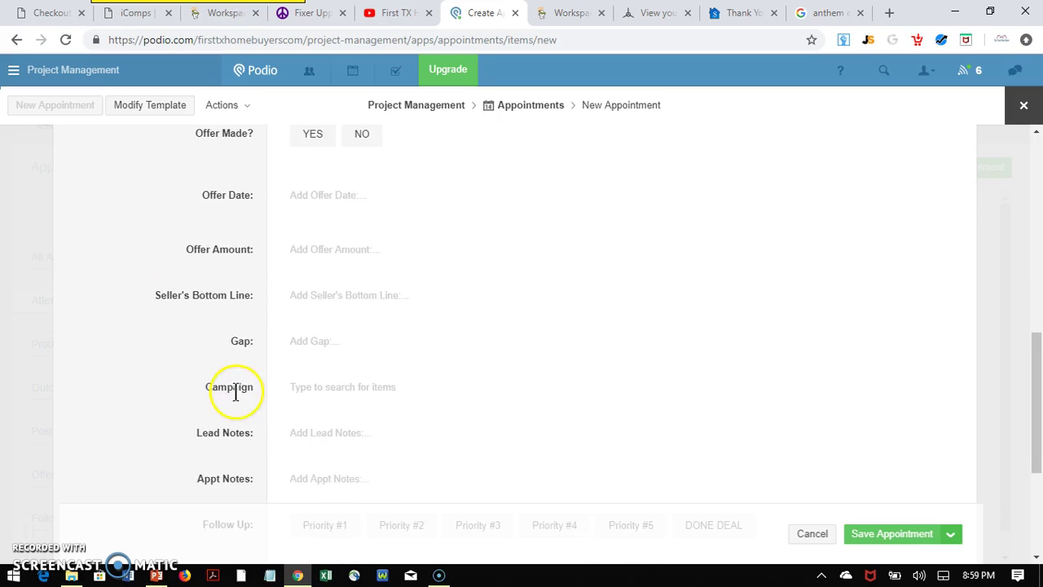
{"action": "scroll", "coordinate": [235, 390], "scroll_direction": "down", "scroll_amount": 2}
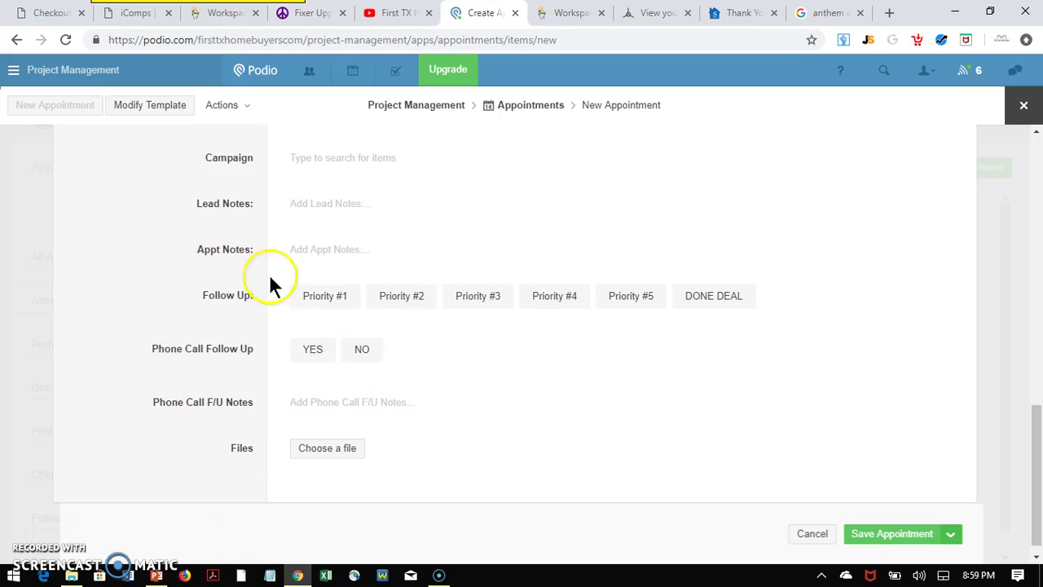
{"action": "scroll", "coordinate": [190, 337], "scroll_direction": "up", "scroll_amount": 10}
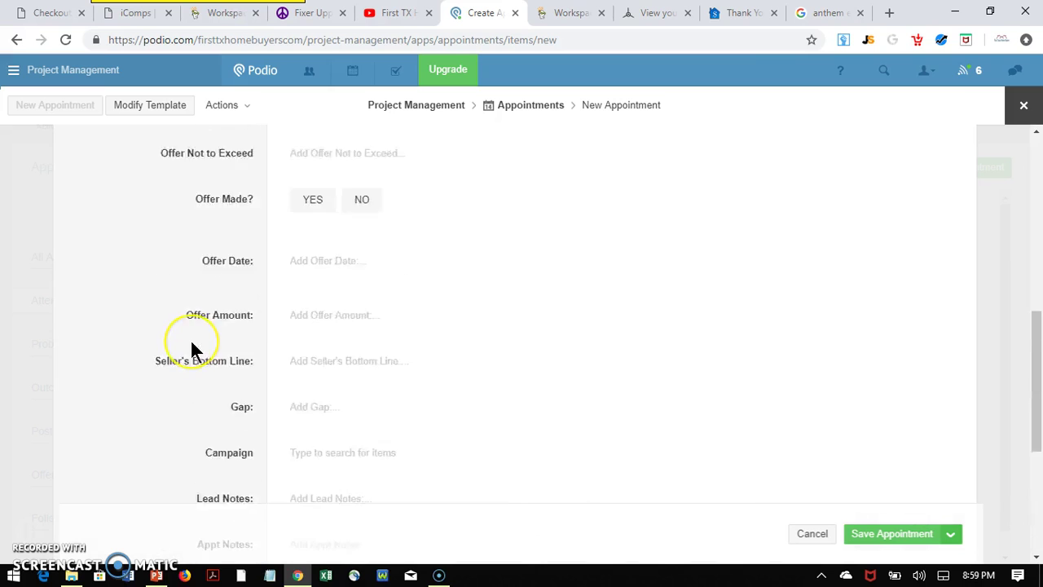